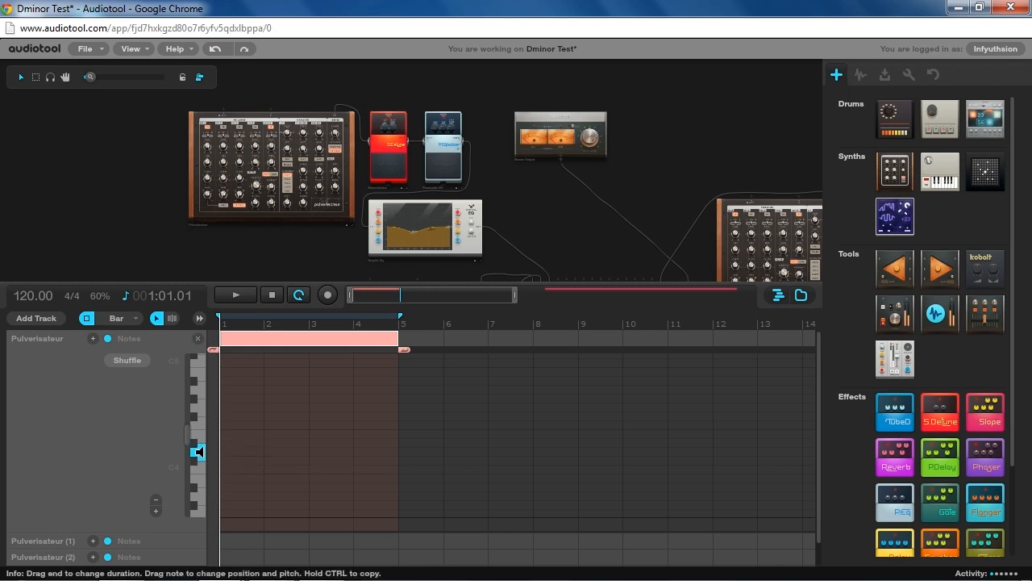
Build a one-bar chord from D-4, F-4 and A-4 at bar 1 of the Pulverisateur note region and play it back
double_click(231, 453)
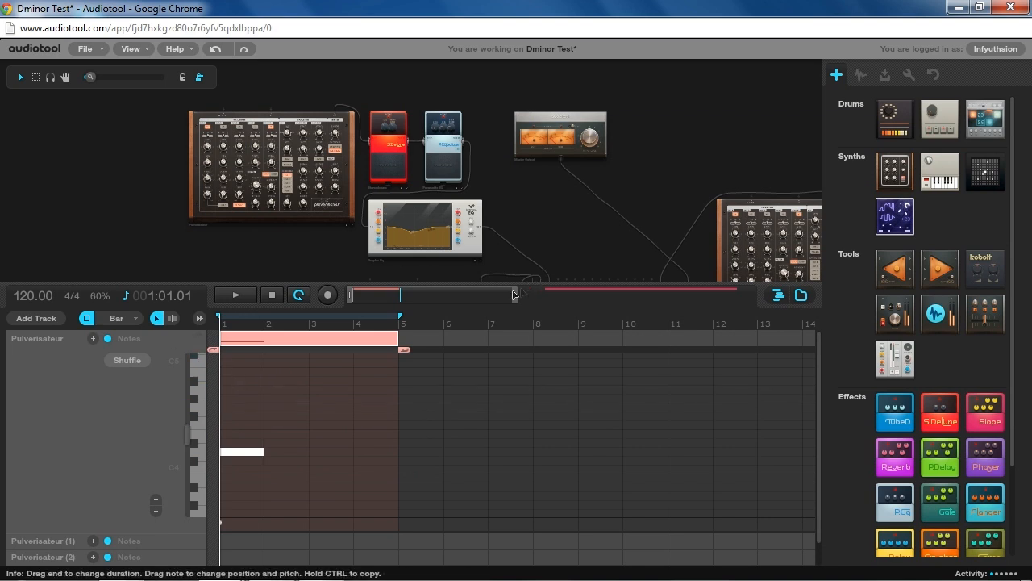
drag(514, 297, 430, 300)
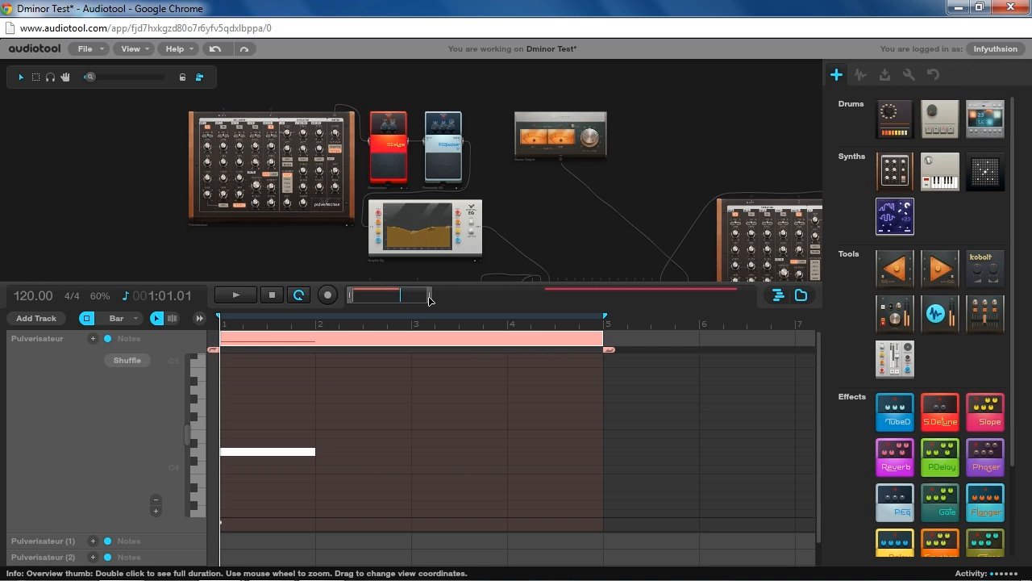
scroll(317, 451, up, 3)
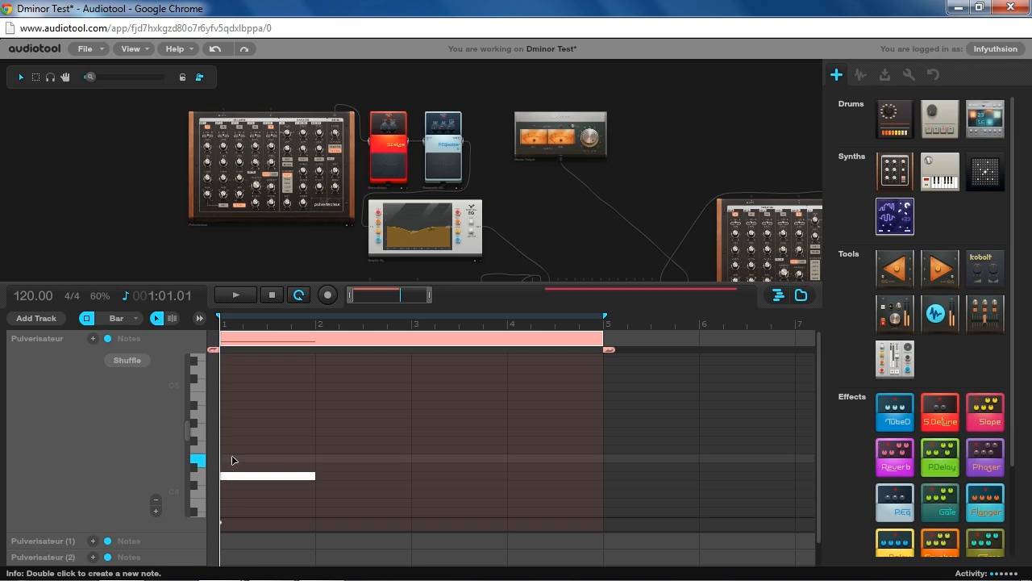
drag(229, 471, 257, 434)
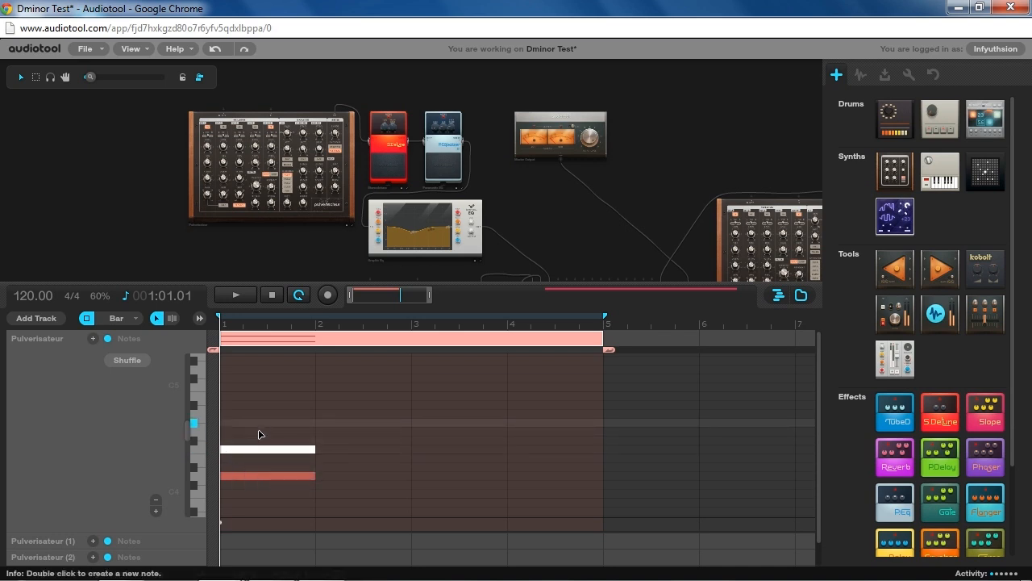
double_click(225, 414)
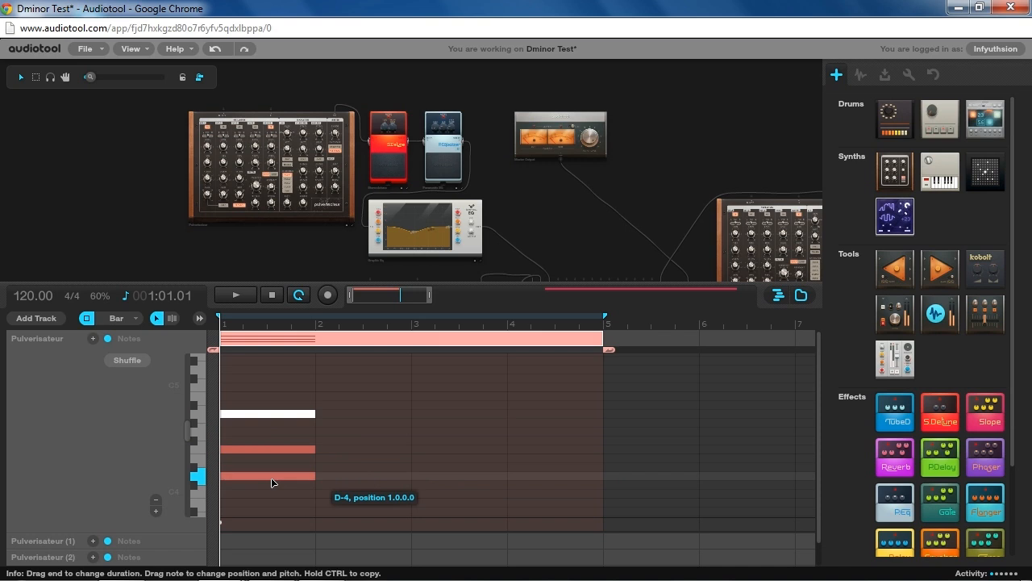
click(248, 300)
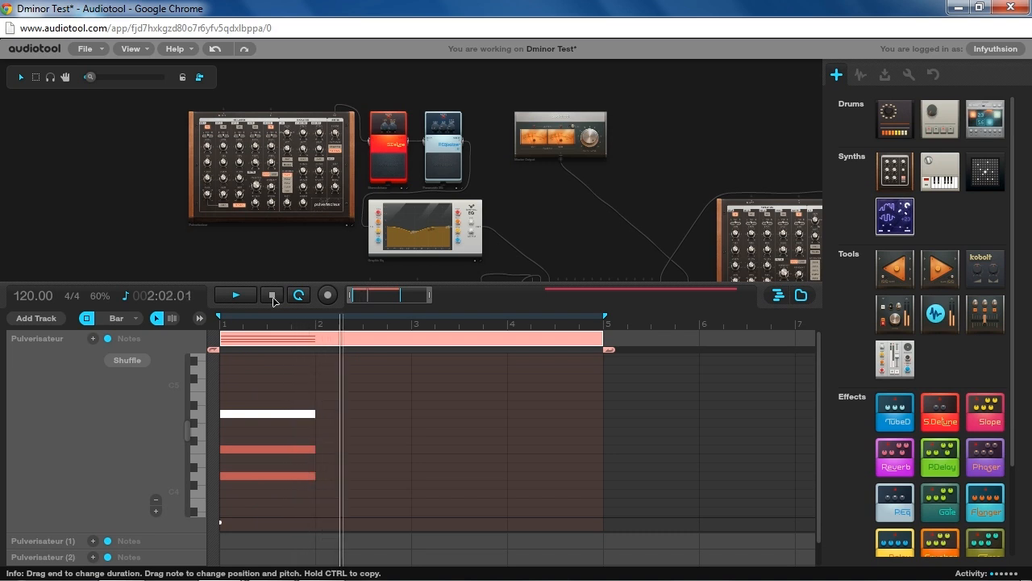
click(273, 296)
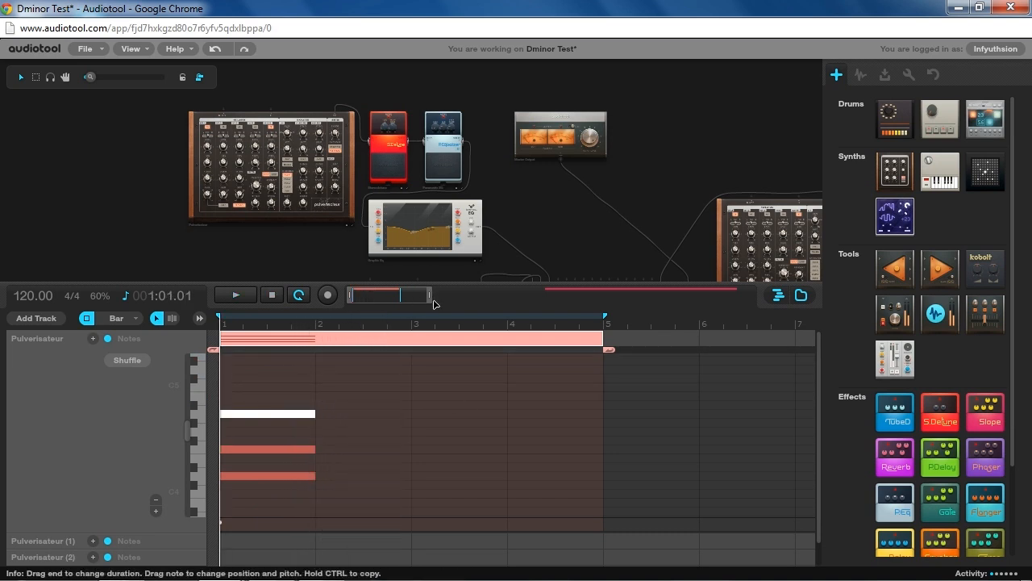
Raise the chord's middle note one semitone to F#-4 and play the chord back
scroll(434, 301, down, 2)
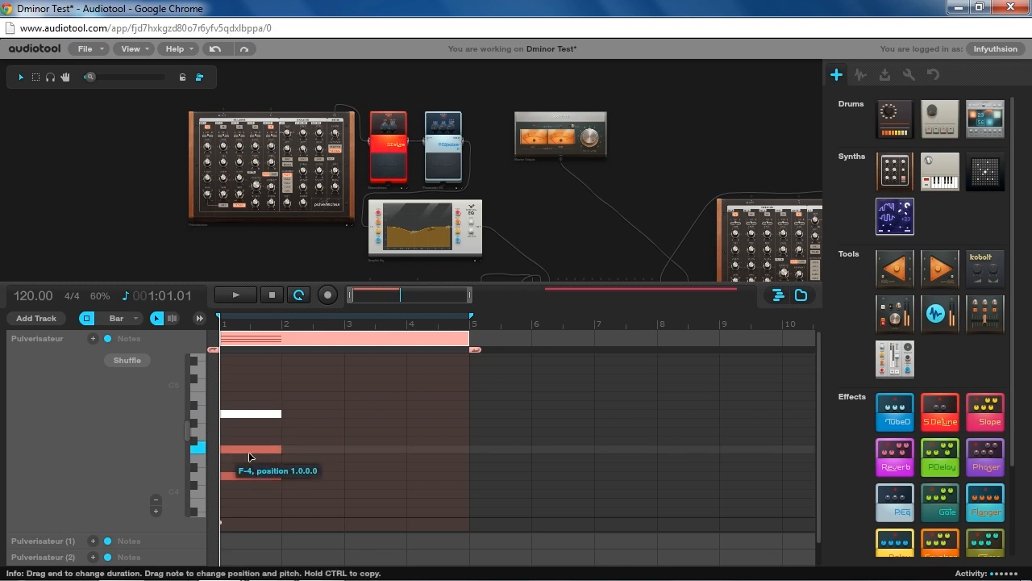
click(249, 450)
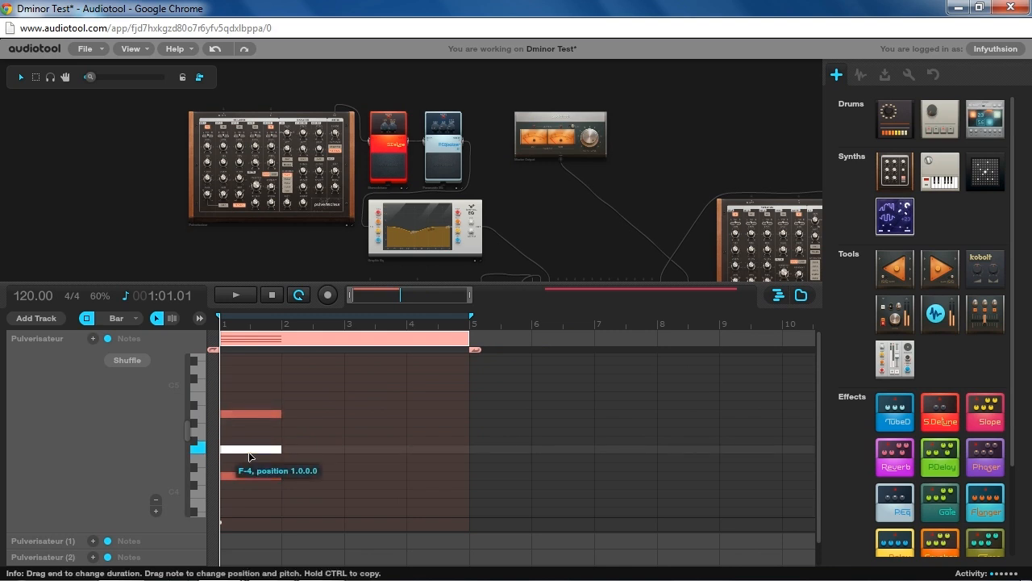
drag(250, 454, 249, 445)
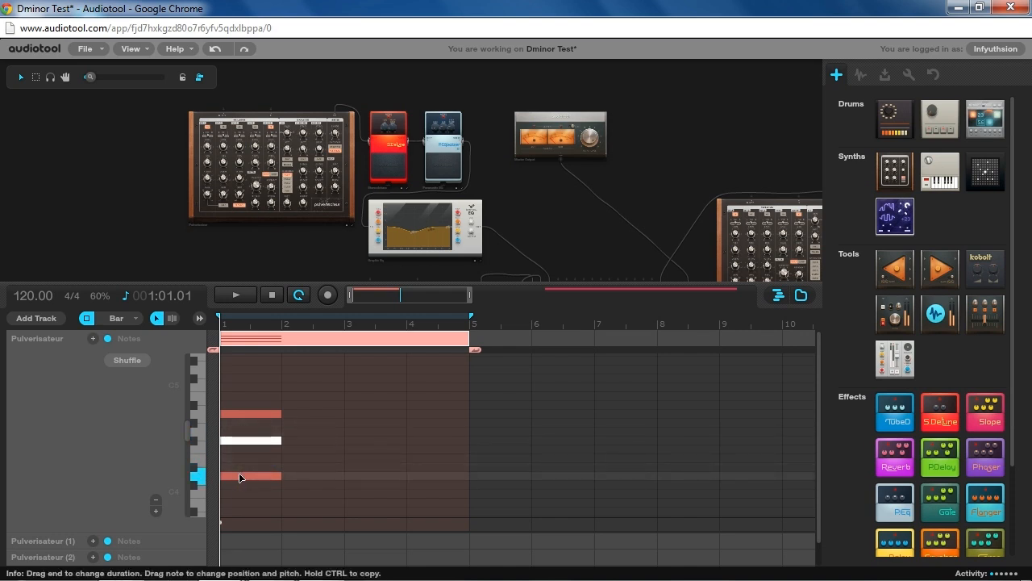
click(239, 300)
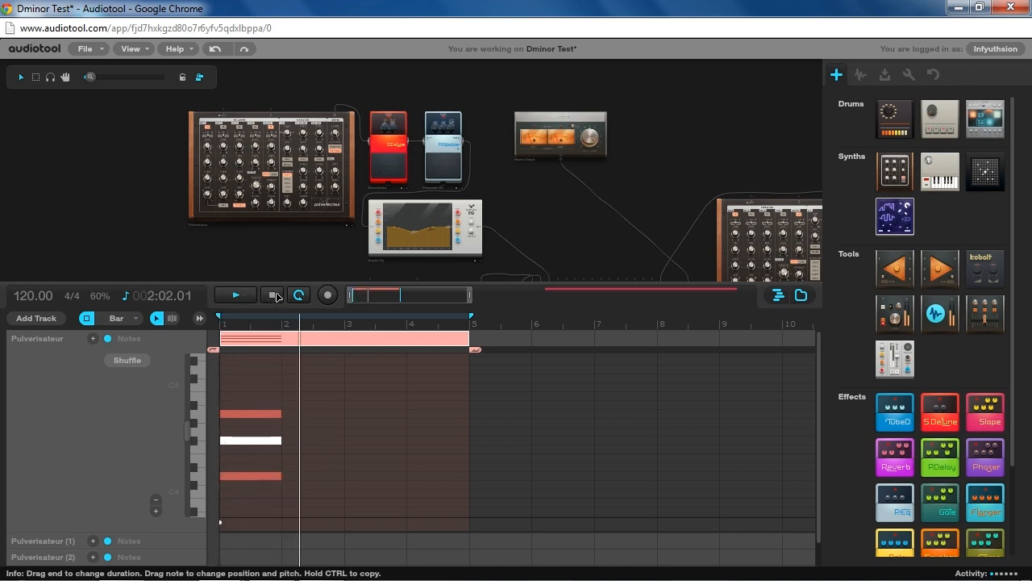
click(275, 295)
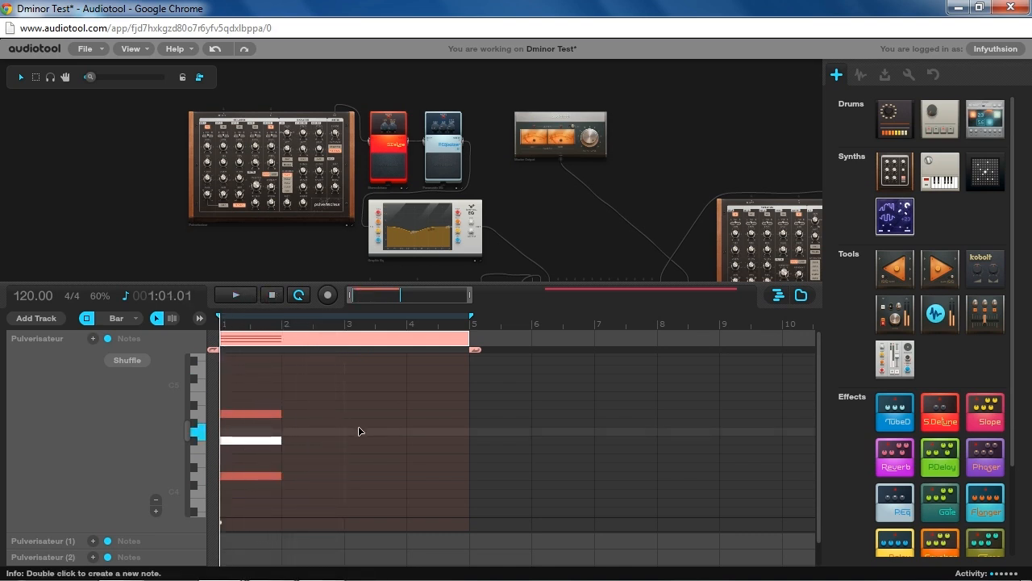
Enlarge the timeline area, lower the chord's A-4 note one octave to A-3 and play the chord back
drag(487, 298, 433, 237)
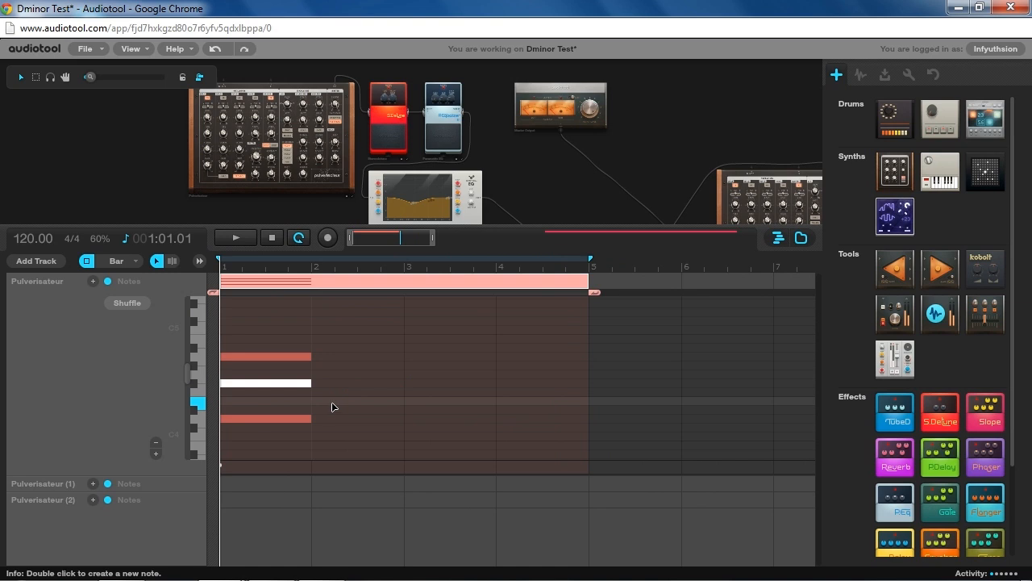
scroll(330, 398, down, 2)
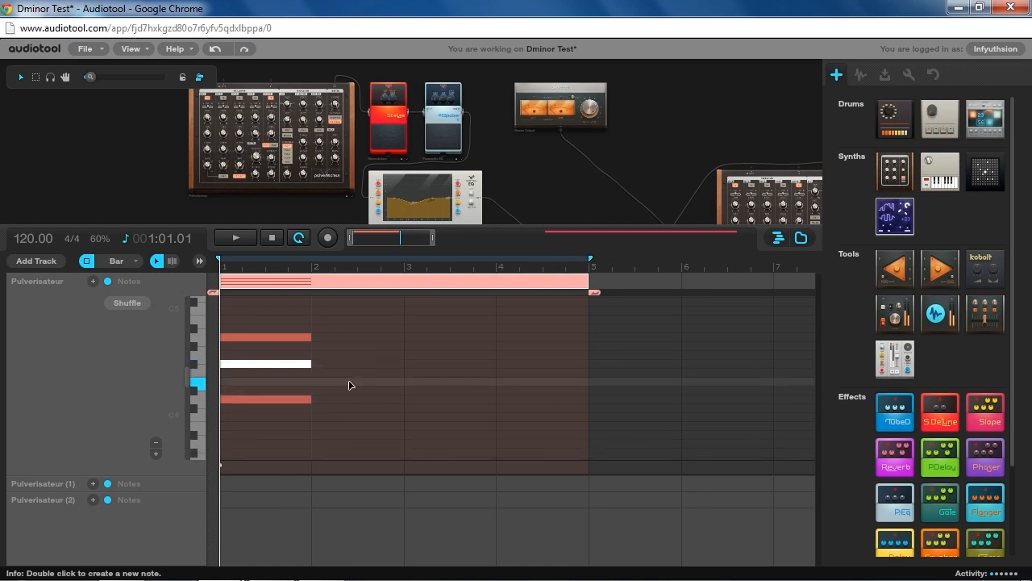
scroll(349, 381, down, 1)
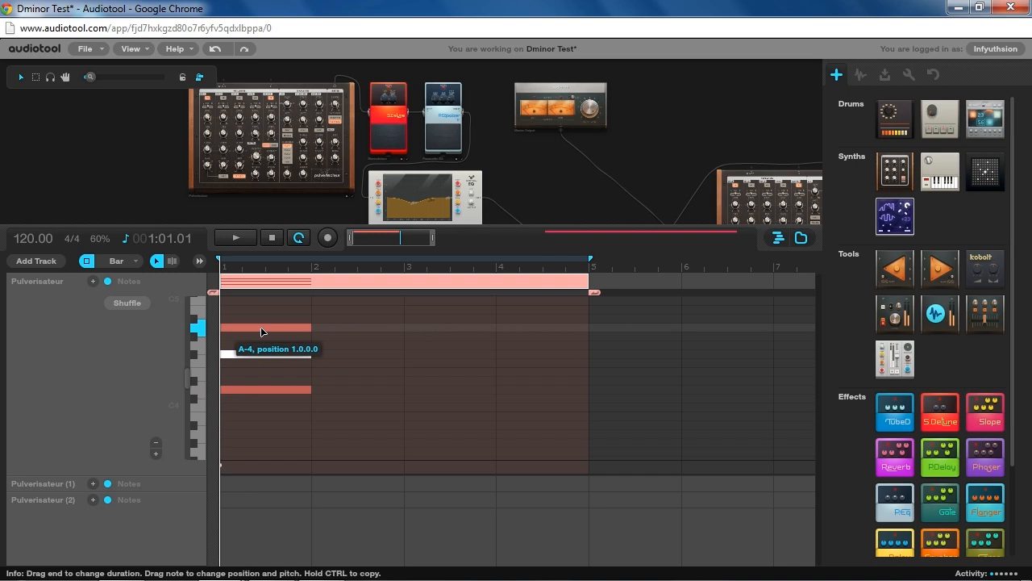
drag(260, 327, 269, 434)
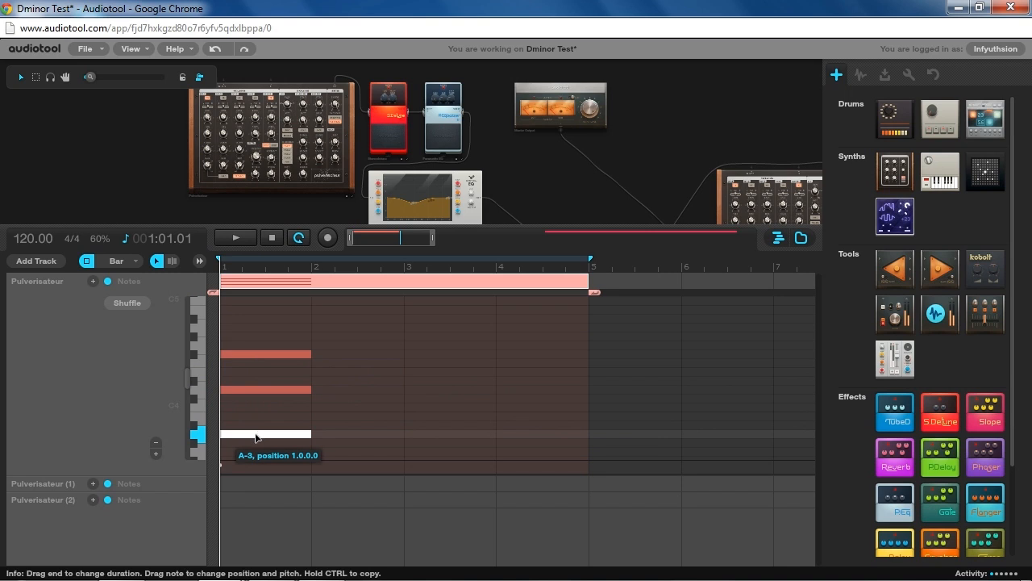
click(243, 242)
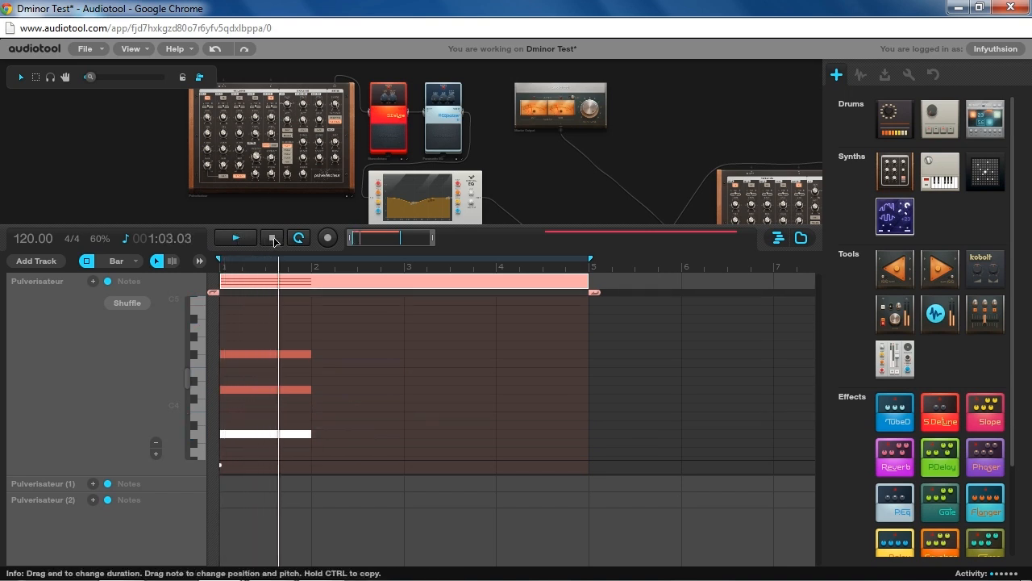
click(274, 242)
Move the A-3 note back up an octave to A-4 and play the chord again
drag(261, 434, 270, 327)
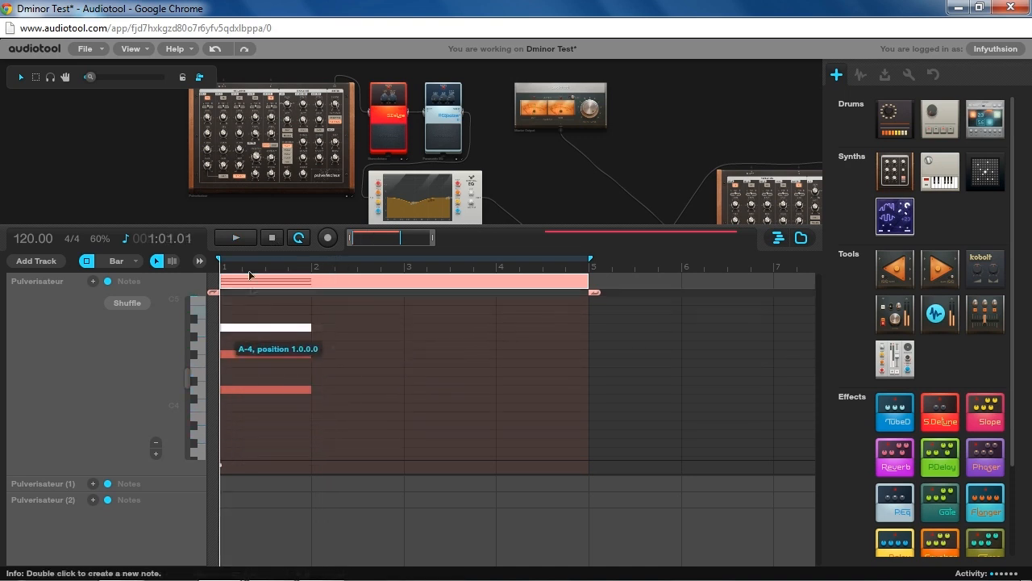
key(space)
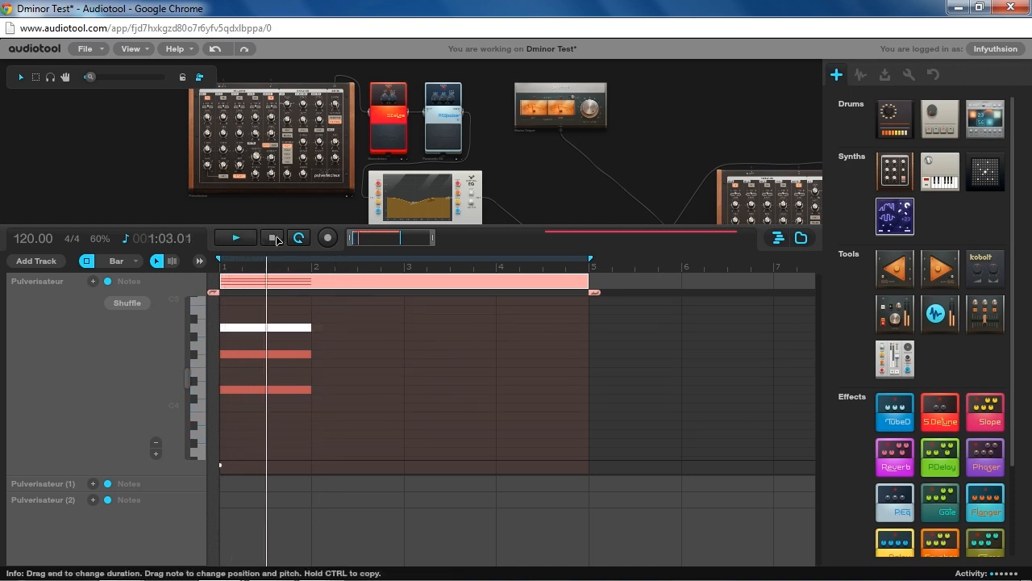
click(274, 239)
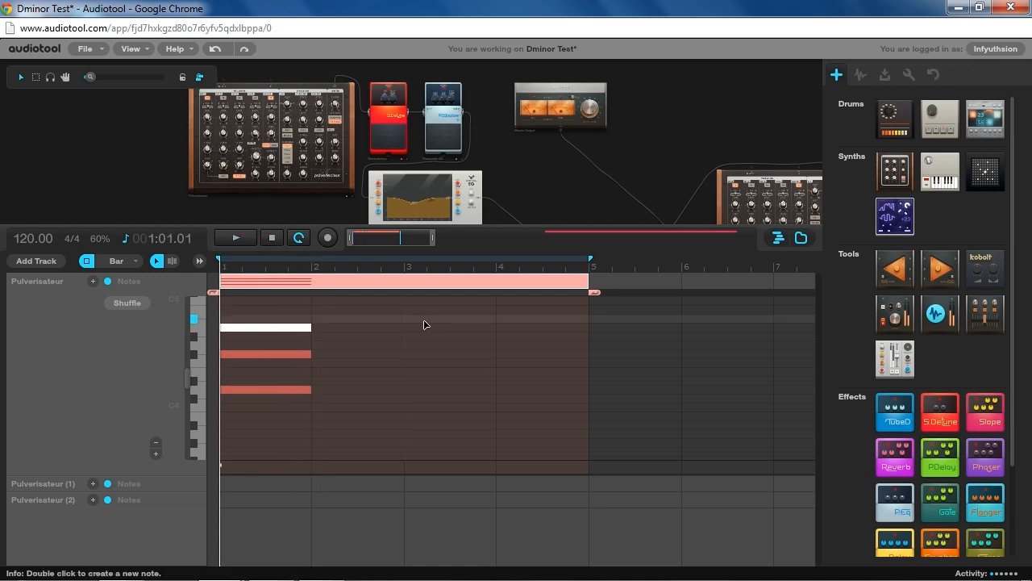
Select all three notes of the bar 1 chord and copy them to bar 2
scroll(362, 387, up, 3)
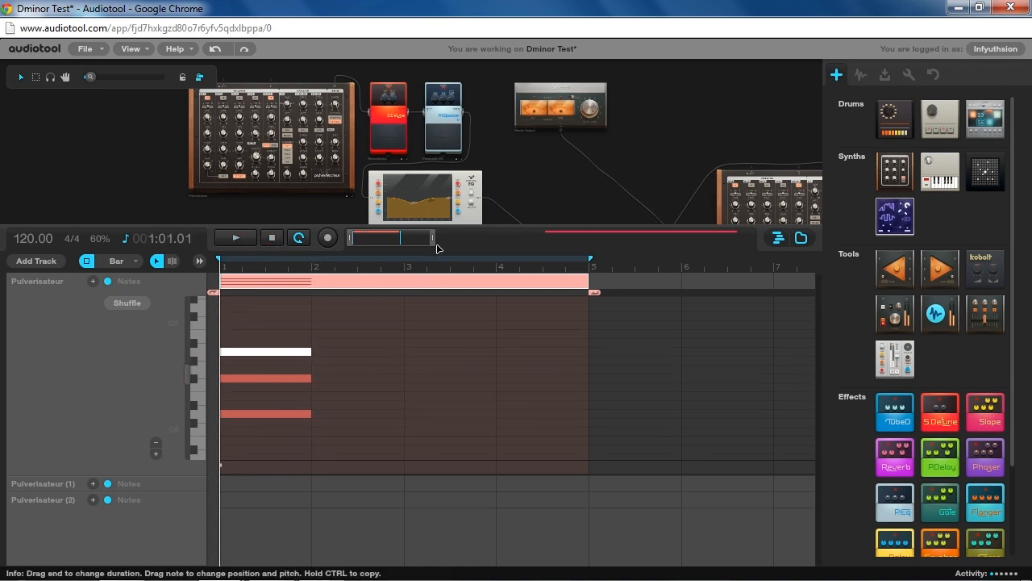
drag(435, 238, 477, 237)
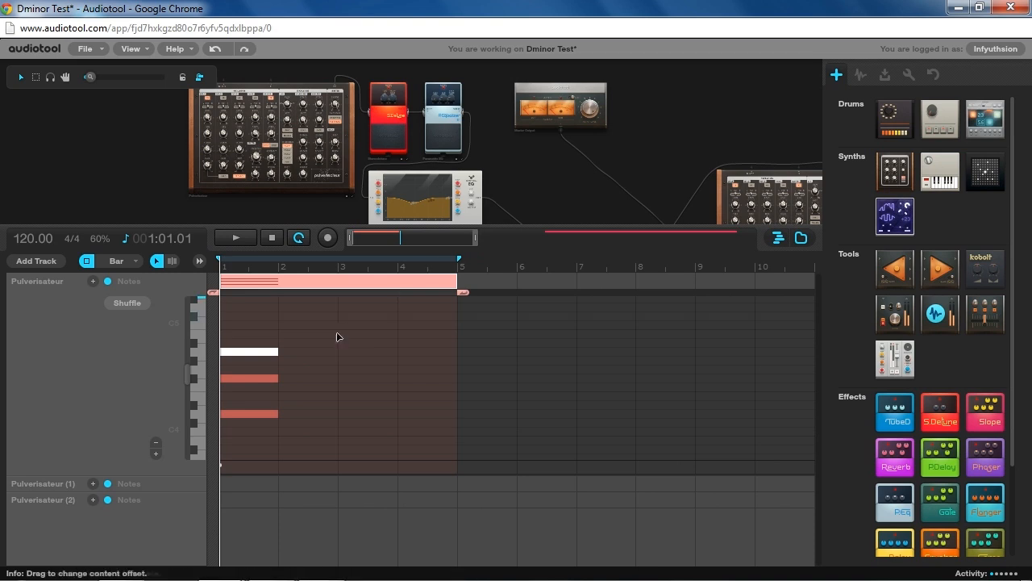
scroll(339, 337, down, 2)
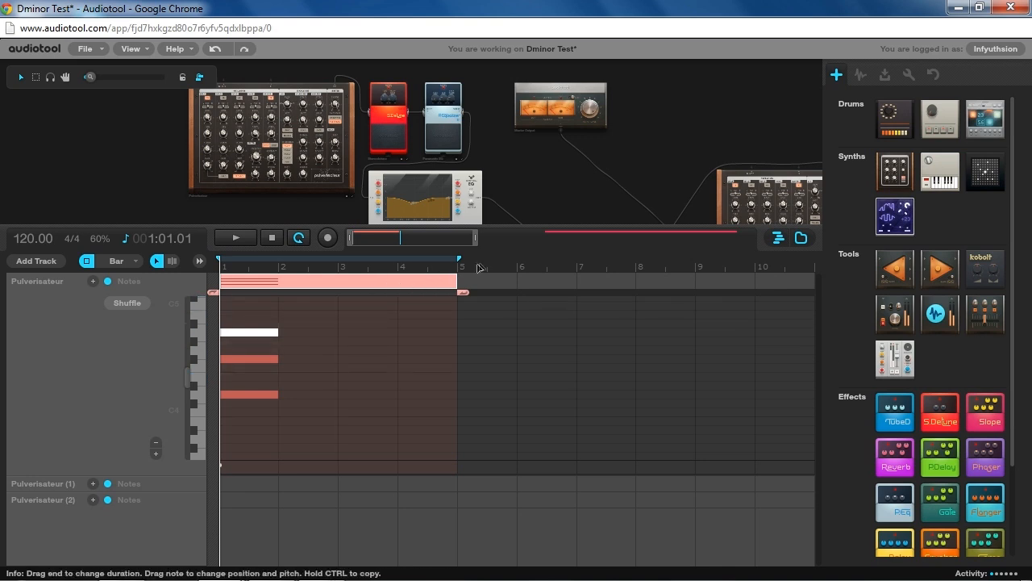
drag(475, 238, 442, 239)
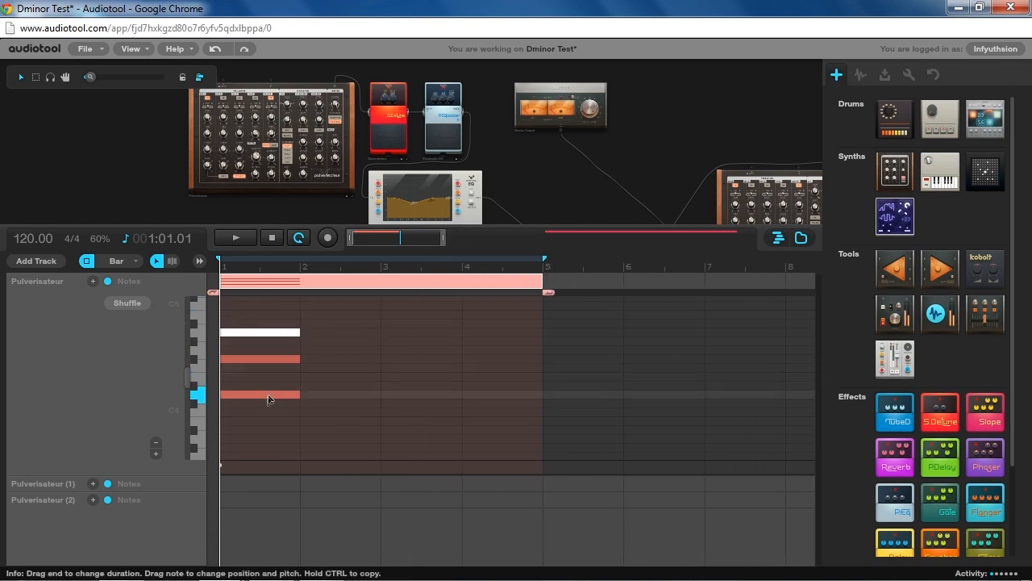
drag(279, 427, 243, 324)
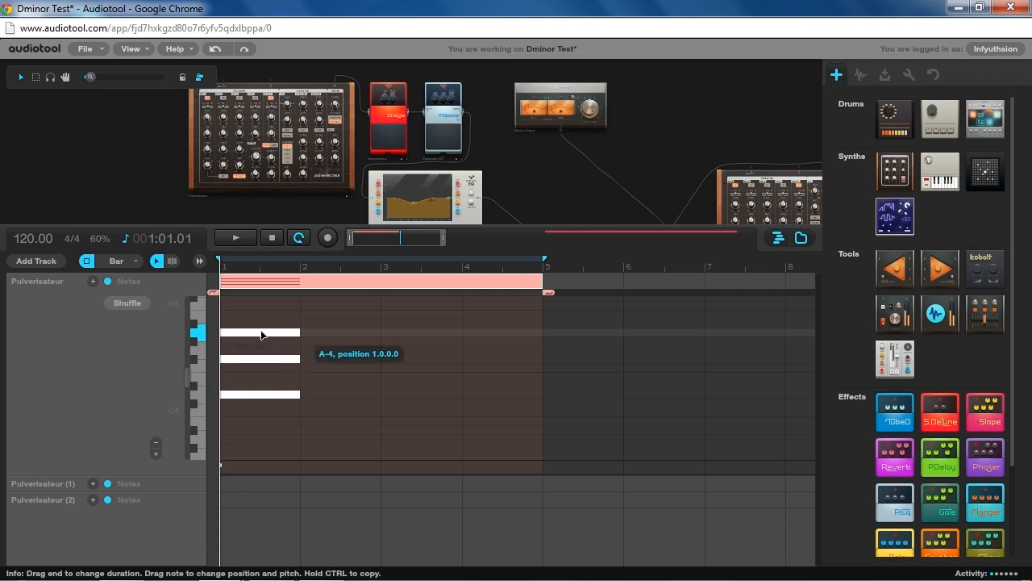
click(252, 364)
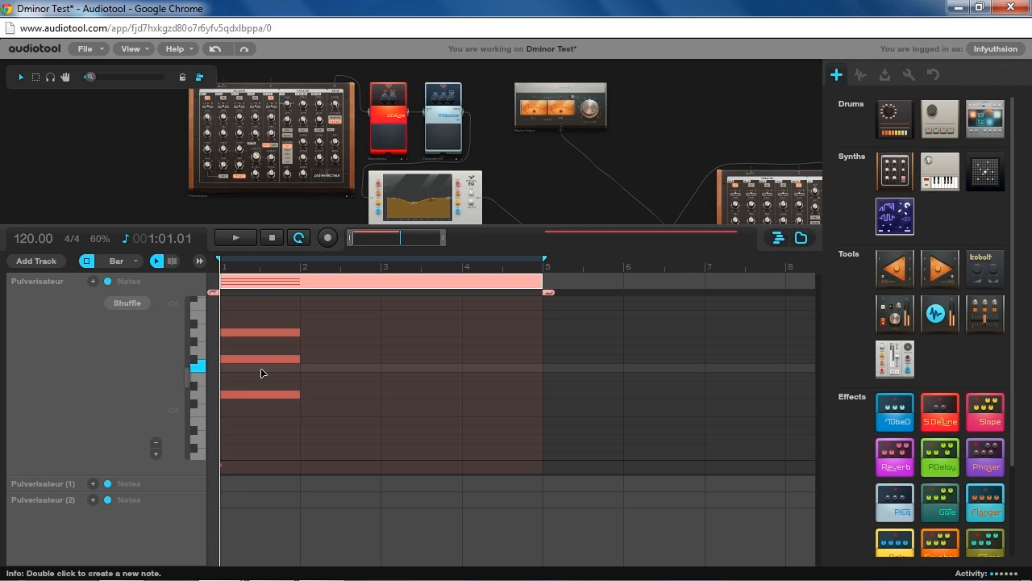
drag(347, 425, 249, 331)
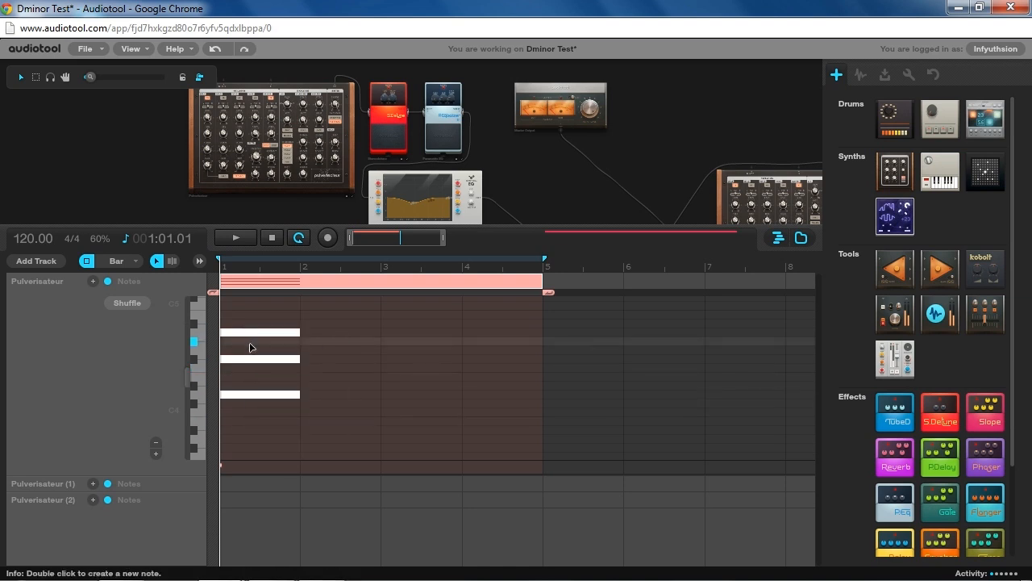
drag(250, 393, 320, 396)
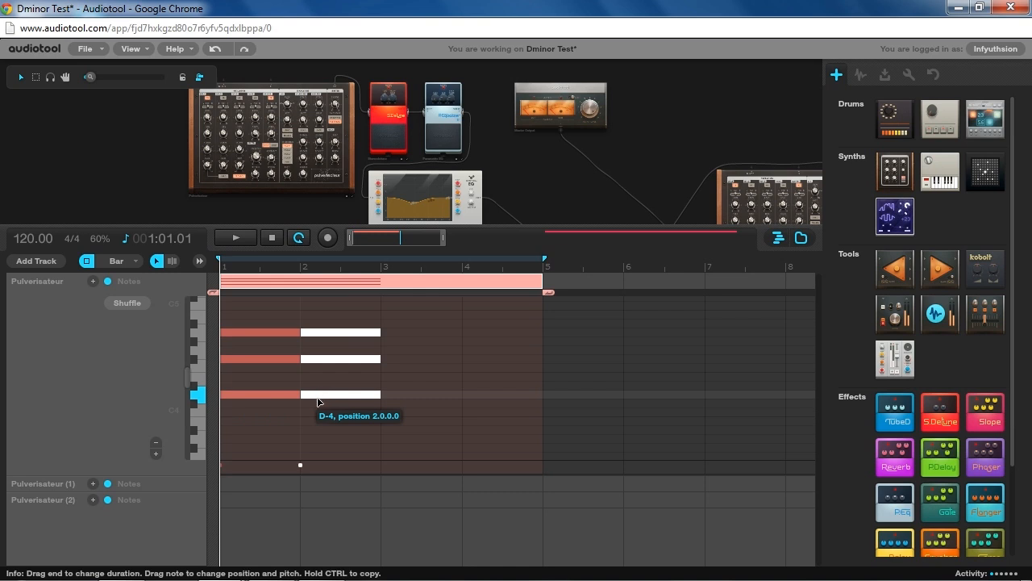
Transpose the copied chord in bar 2 down until its lowest note is C-4, playing back the two chords to check
drag(319, 401, 318, 425)
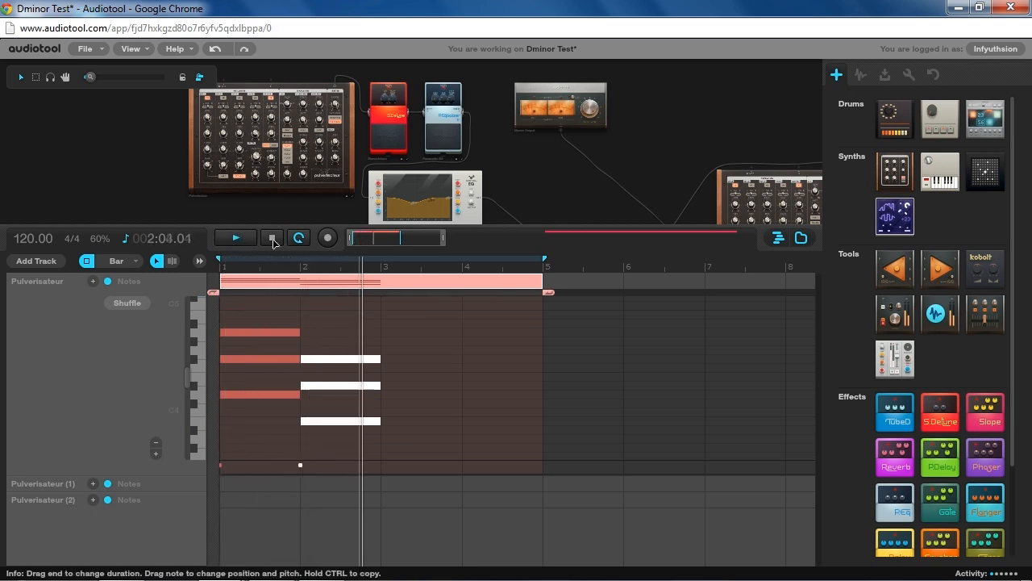
key(space)
drag(346, 359, 346, 349)
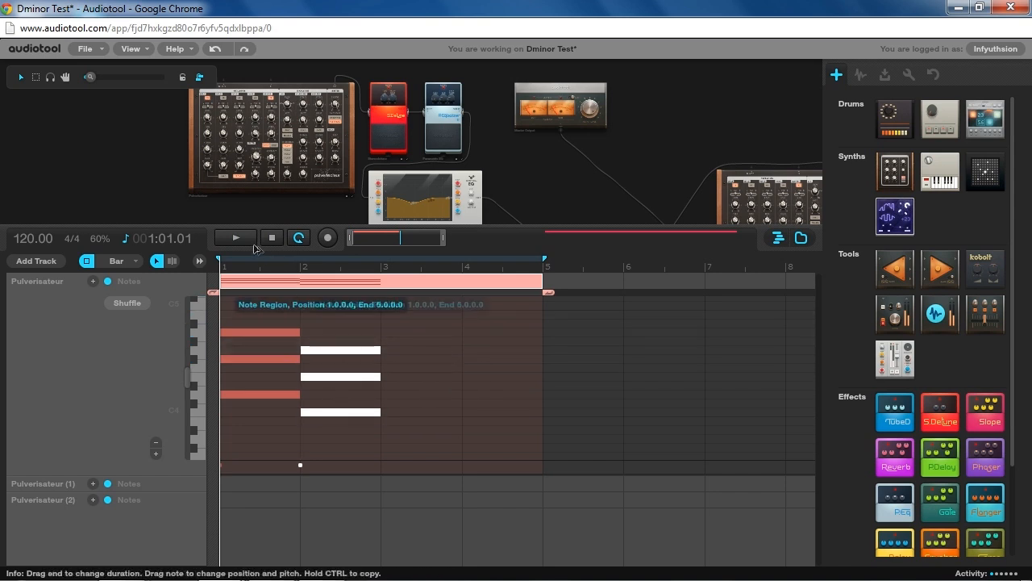
key(space)
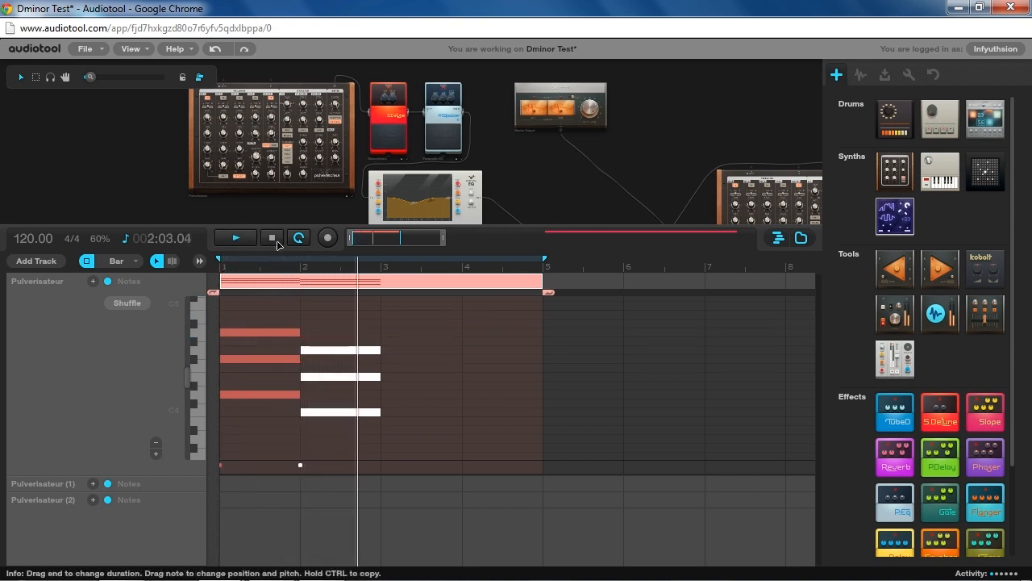
click(277, 240)
Lower the middle note of the bar 2 chord one semitone to D#-4 and play back the sequence
click(328, 387)
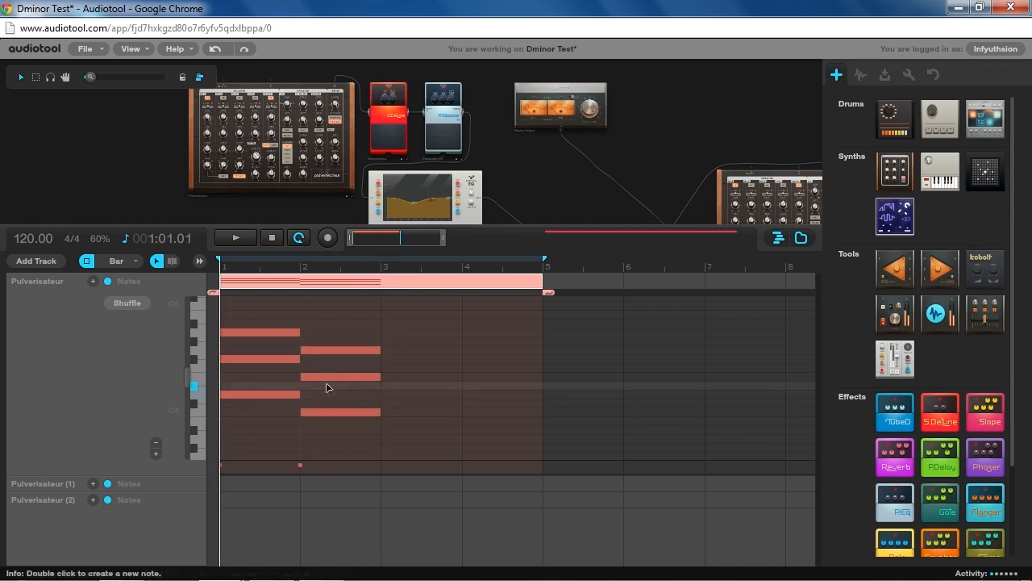
drag(325, 377, 326, 385)
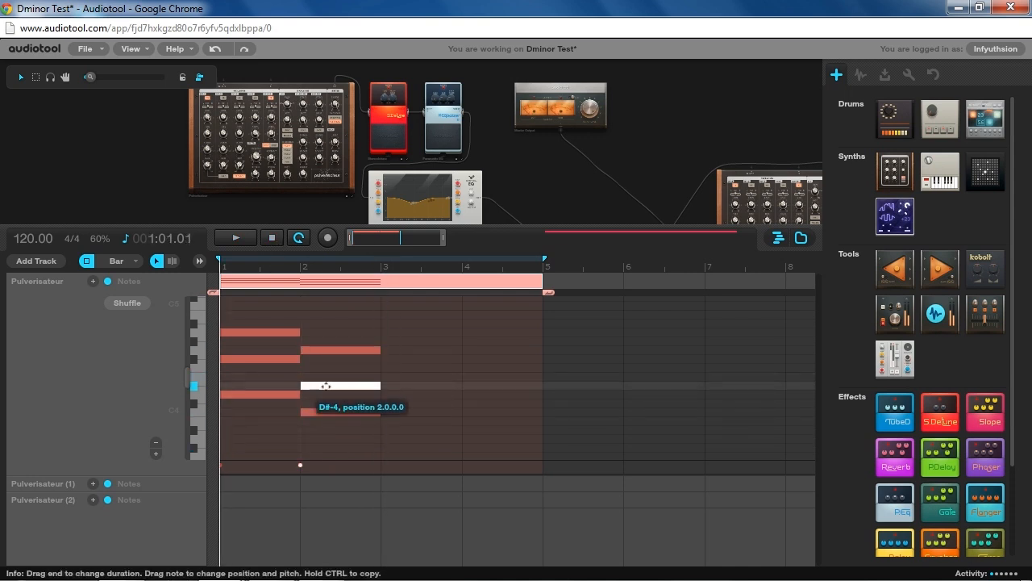
key(space)
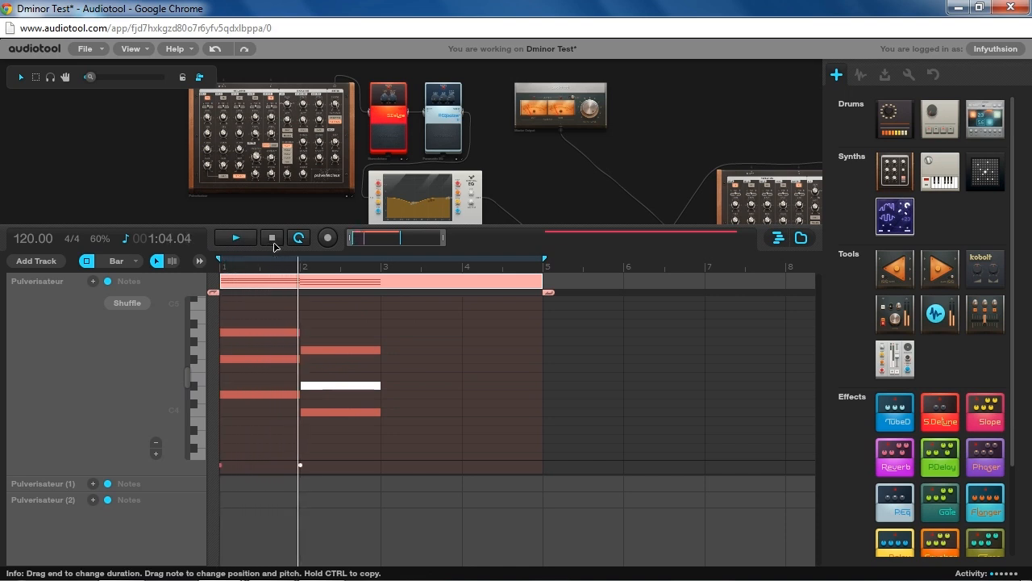
click(274, 242)
Select the whole bar 2 chord and transpose it down one semitone to B-3, D-4 and F#-4
drag(345, 337, 323, 365)
click(318, 405)
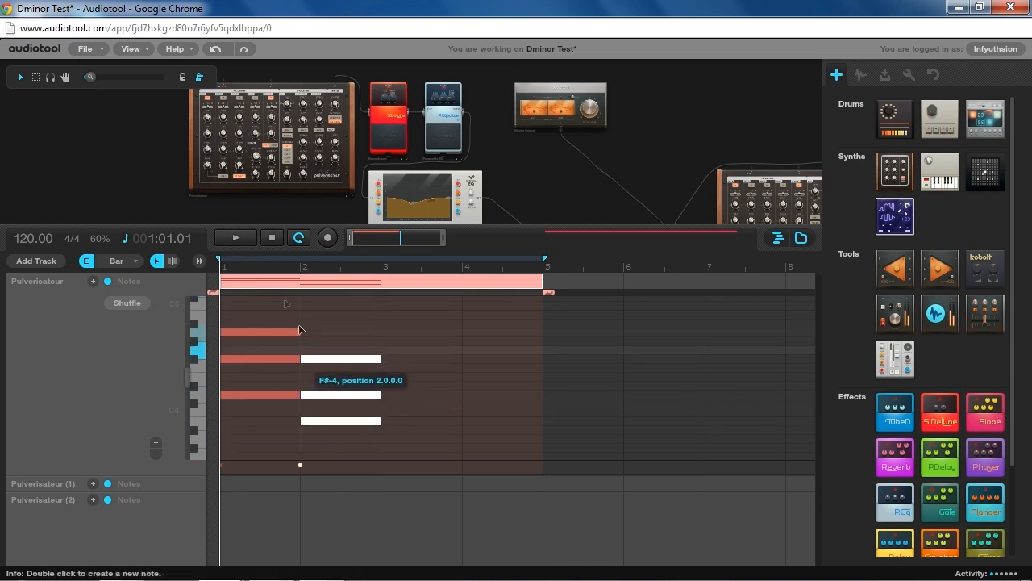
Play back the two-chord sequence and clear the note selection
key(space)
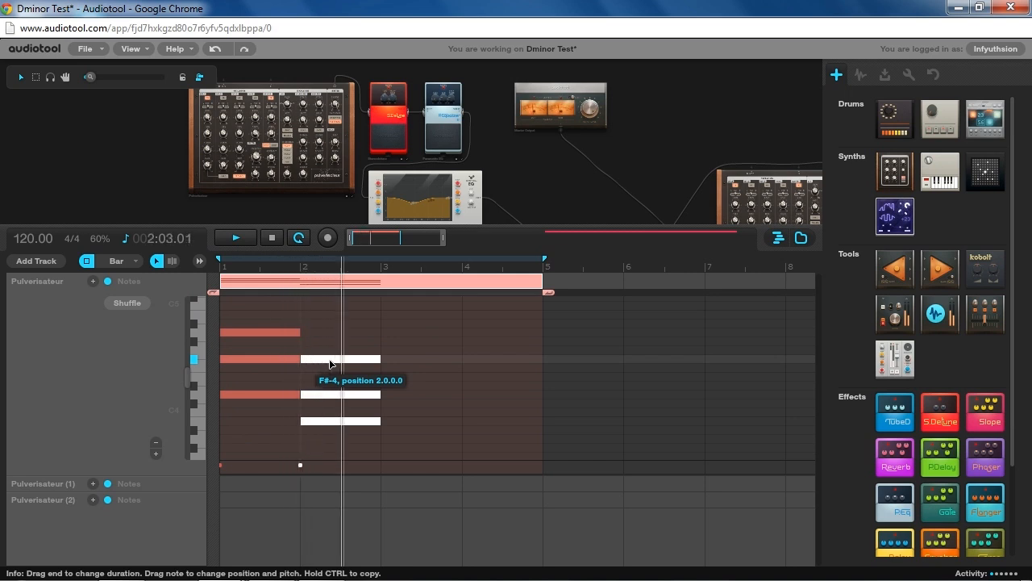
key(space)
click(421, 410)
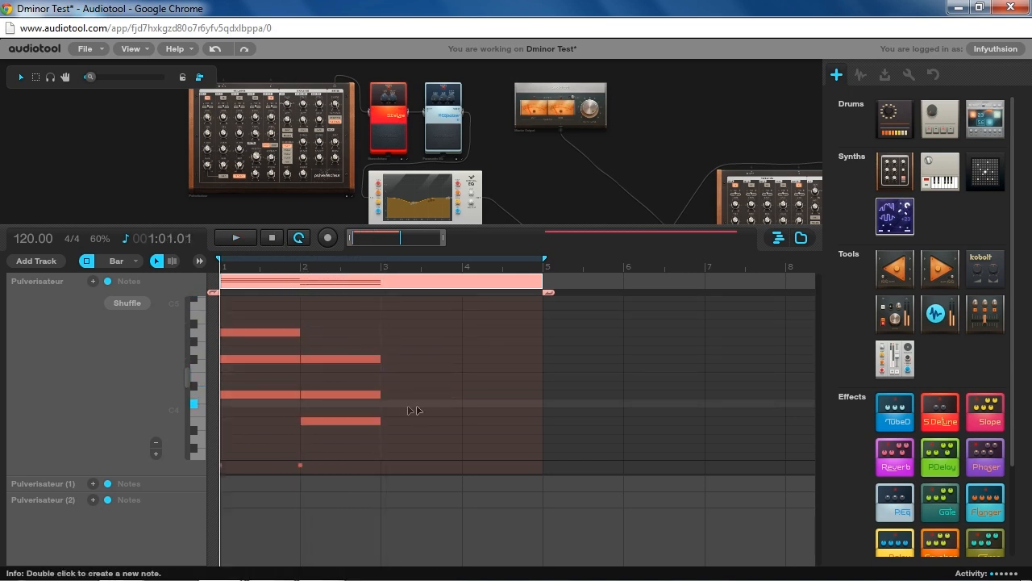
Copy the whole bar 1 chord to bar 3, transposed up two semitones to E-4, G#-4 and B-4
double_click(388, 421)
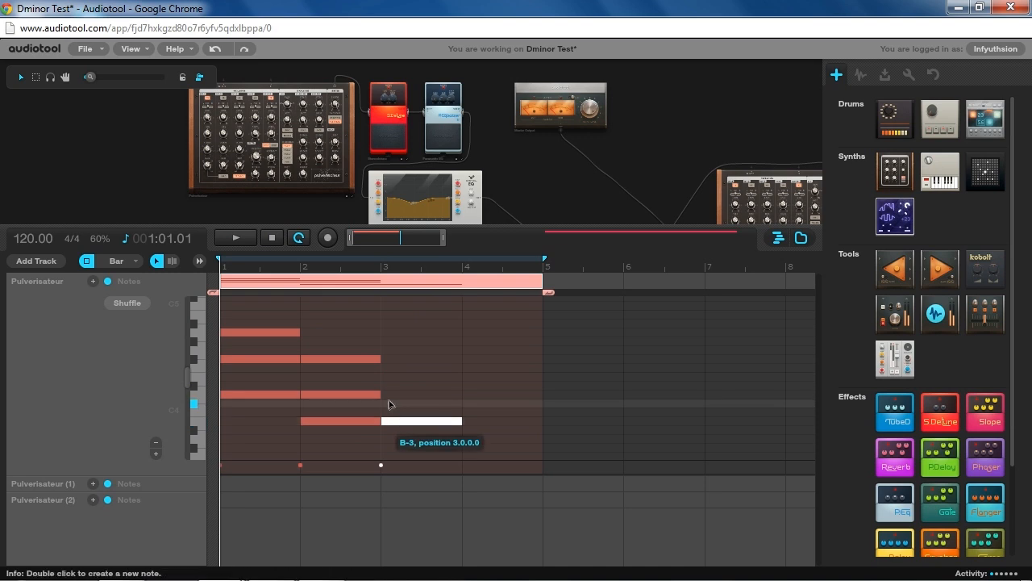
double_click(382, 422)
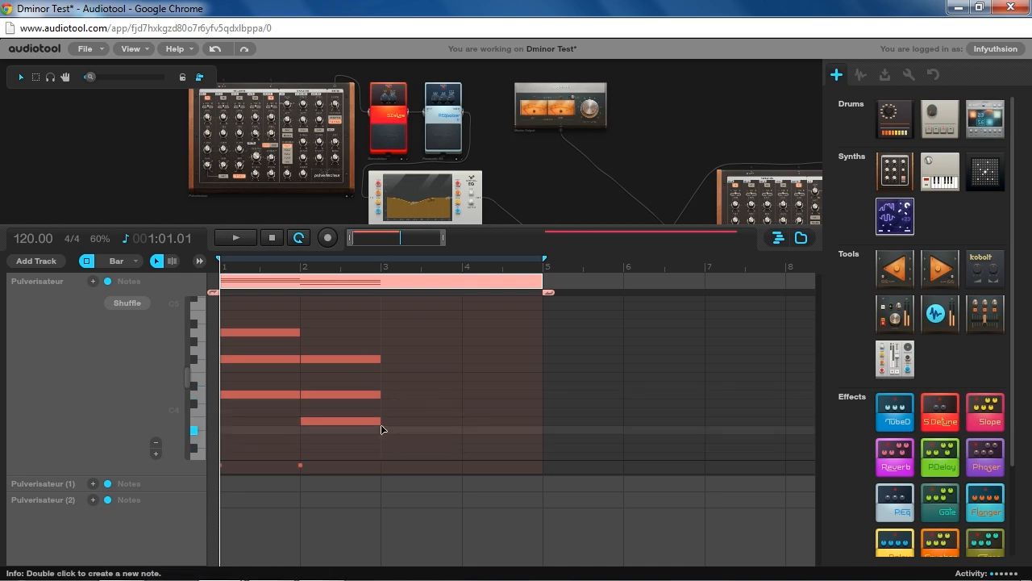
drag(273, 421, 227, 300)
ctrl+drag(260, 403, 421, 390)
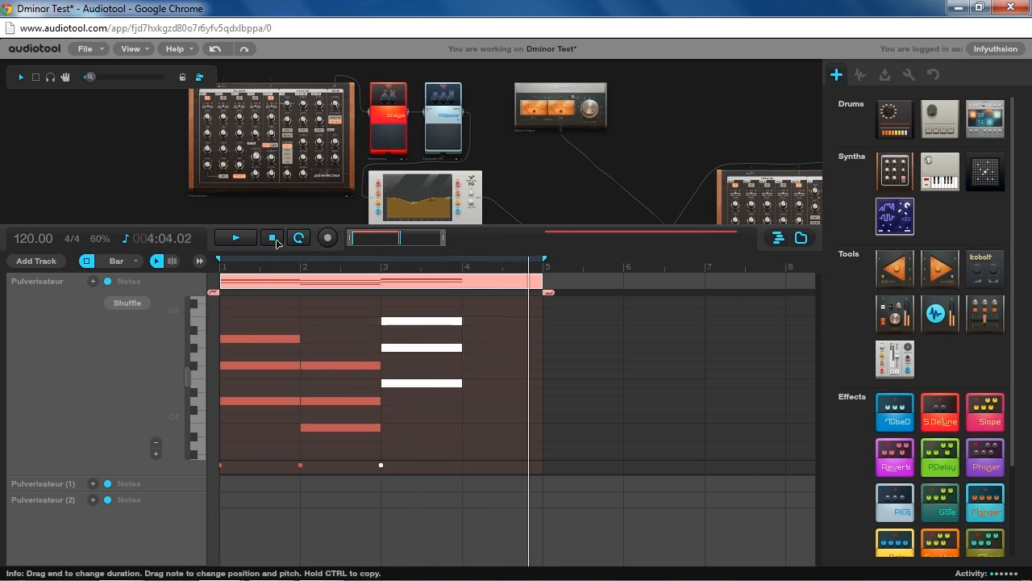
Lower the middle note of the bar 3 chord to G-4 and play back the progression
scroll(449, 242, down, 3)
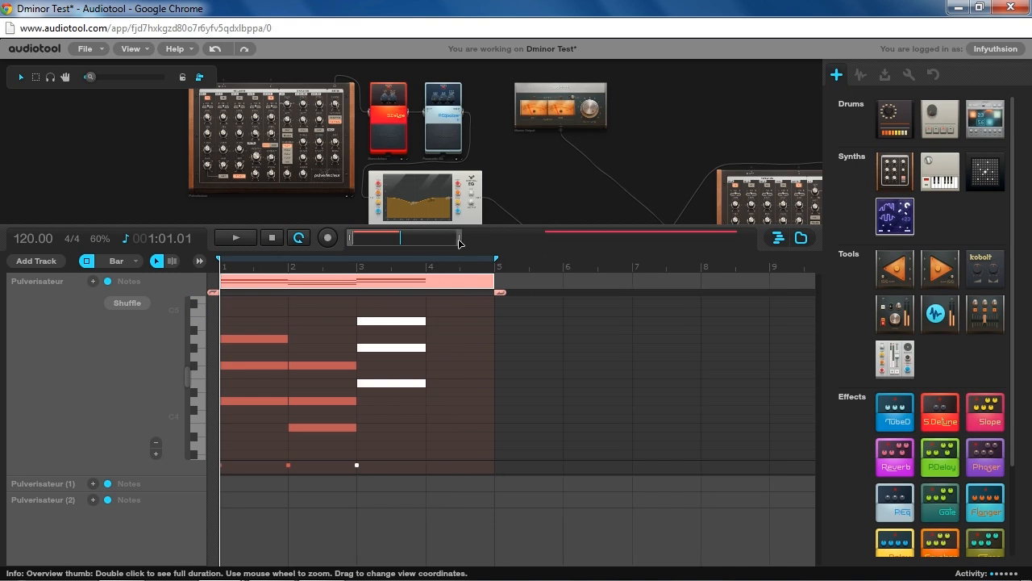
click(429, 338)
drag(383, 351, 384, 359)
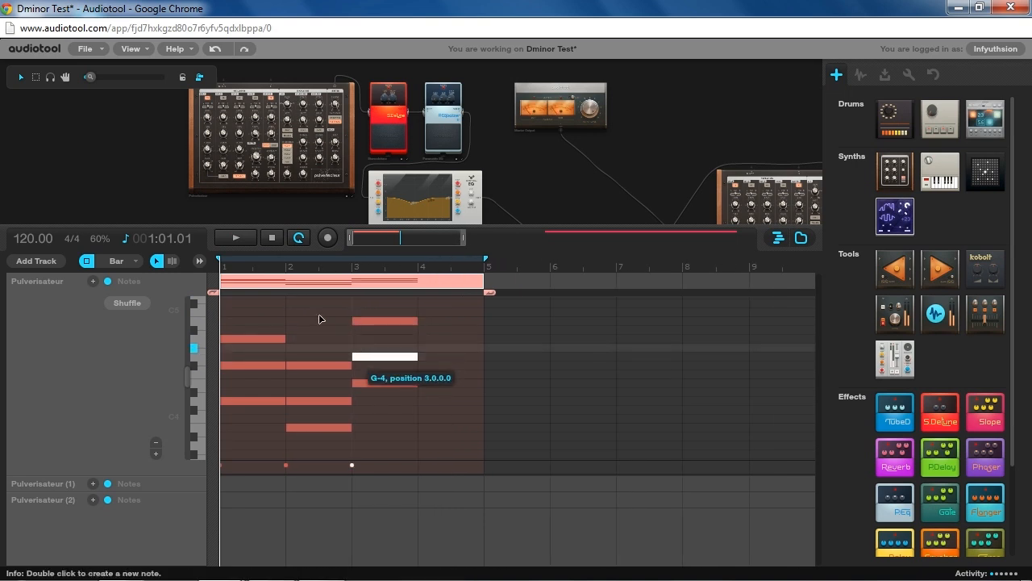
click(274, 238)
Copy the bar 2 chord to bar 4, transposed down two semitones to A-3, C-4 and E-4, and play back the progression
shift+click(315, 368)
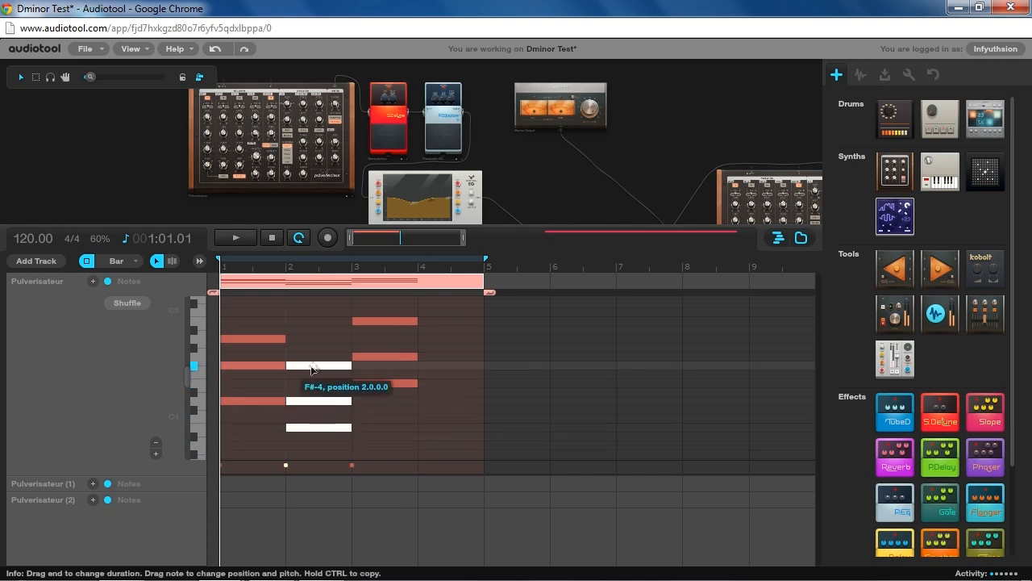
drag(315, 368, 446, 385)
click(236, 238)
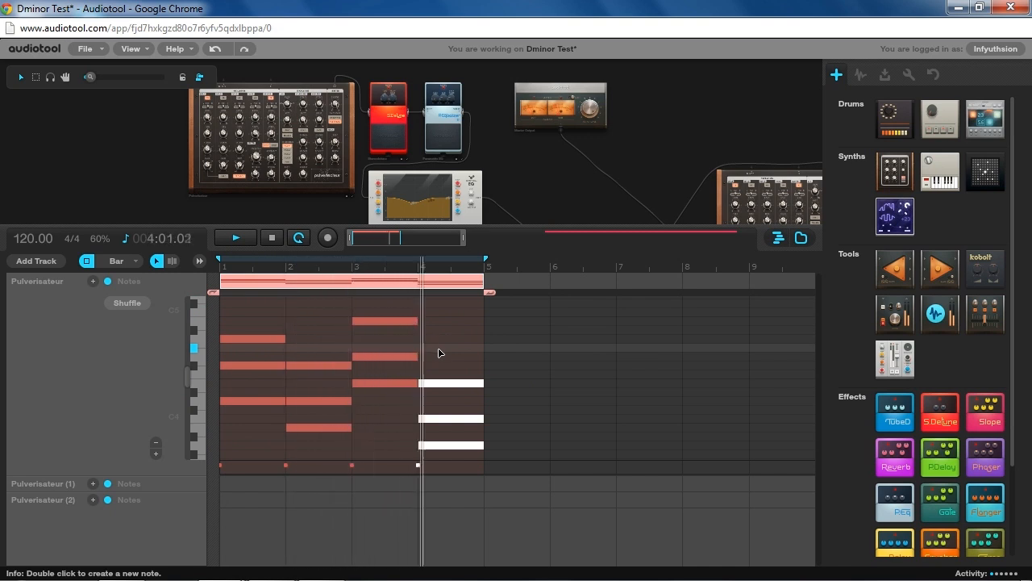
Try the middle note of the bar 4 chord at C#-4 and again at C-4, playing back both versions to compare
drag(429, 420, 430, 410)
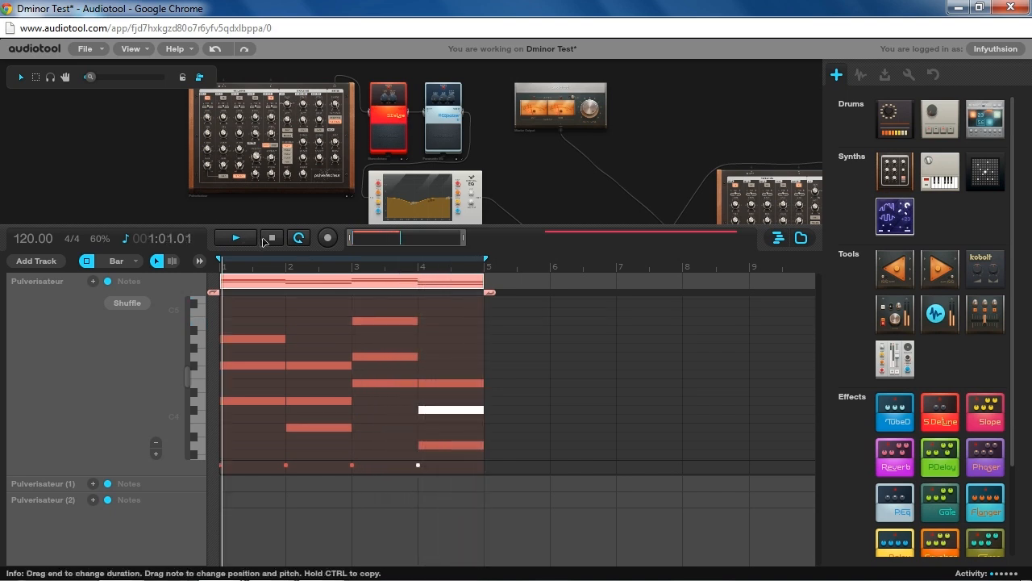
key(space)
drag(444, 410, 444, 418)
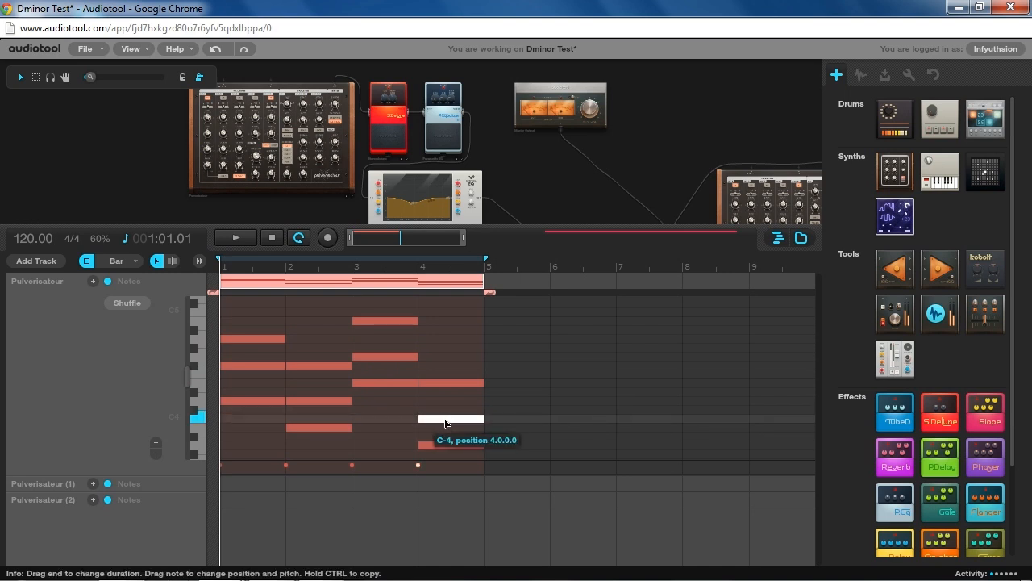
drag(446, 414, 445, 417)
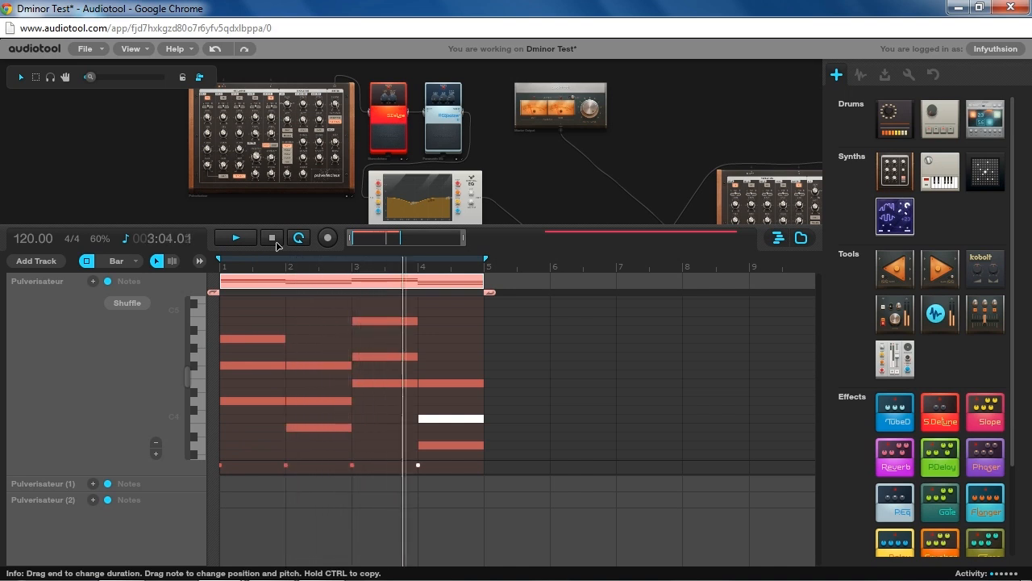
click(276, 242)
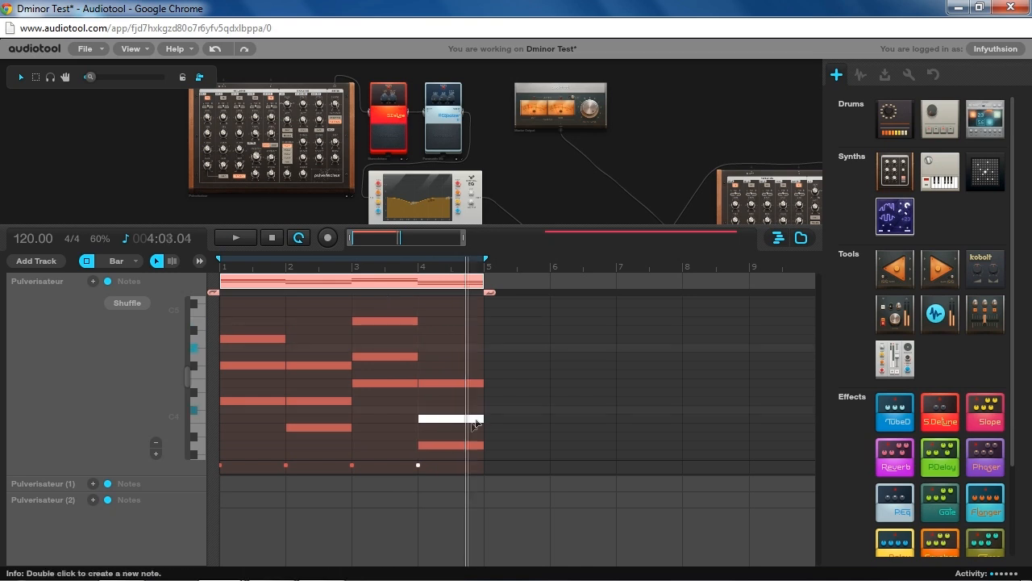
Raise the middle note of the bar 4 chord to C#-4 and play back the four-chord progression
drag(444, 417, 439, 411)
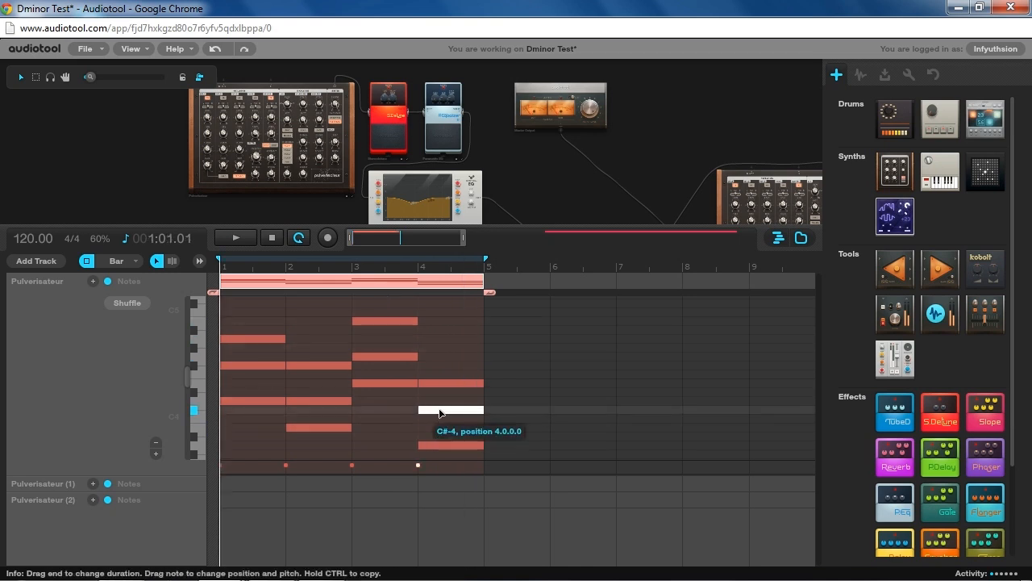
click(248, 239)
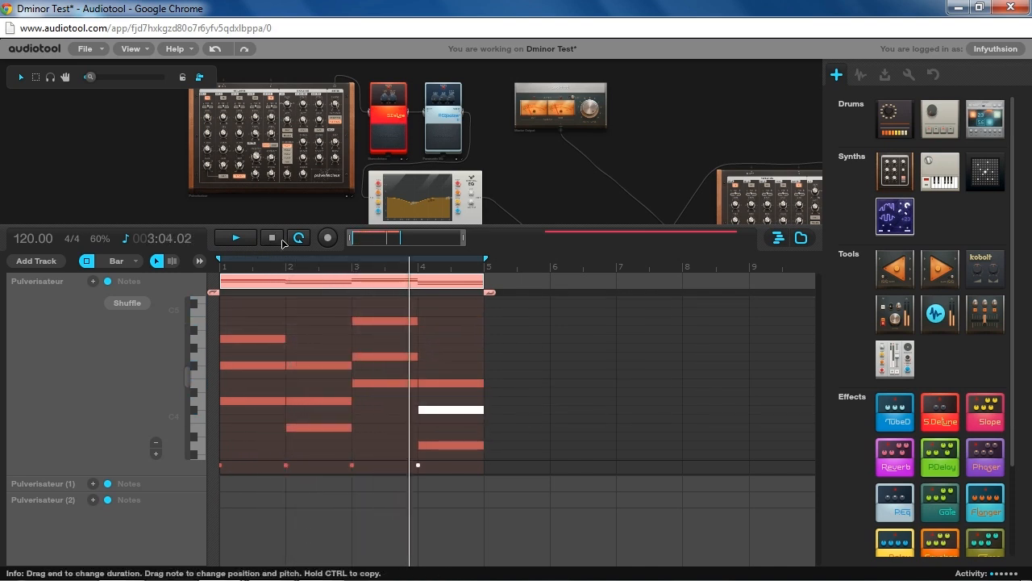
key(space)
drag(465, 241, 495, 241)
scroll(481, 330, down, 1)
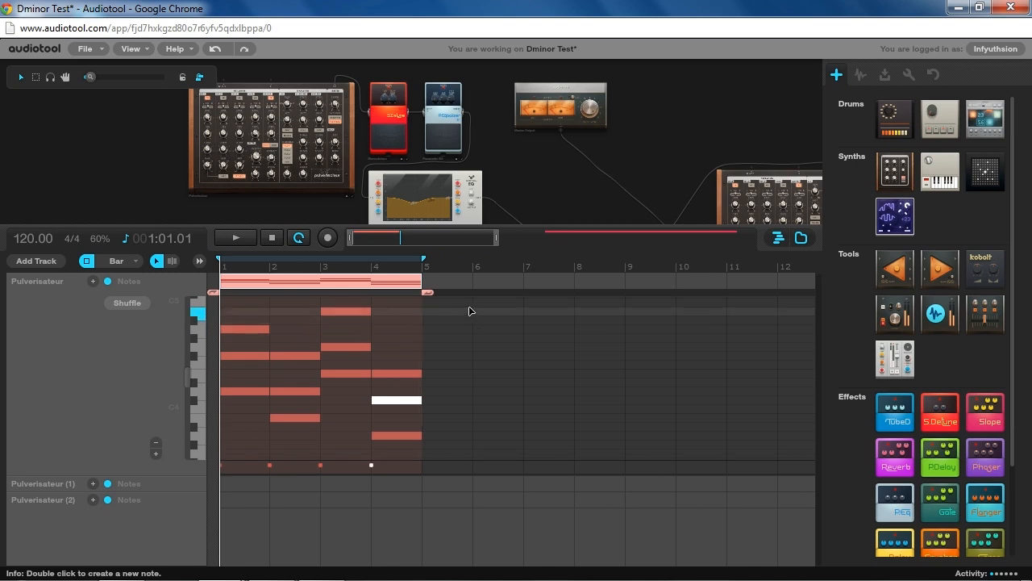